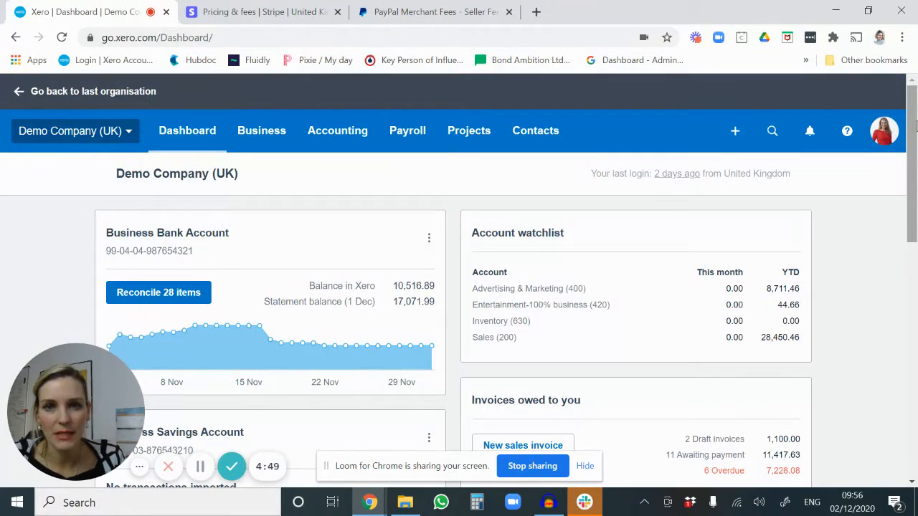
Start a new sales invoice from the Demo Company (UK) dashboard
left_click_drag(916, 126, 914, 240)
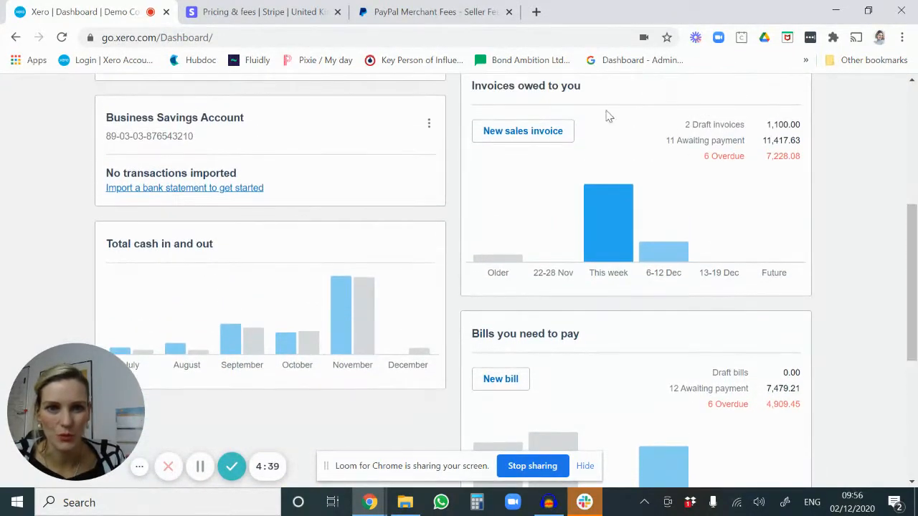
mouse_move(609, 224)
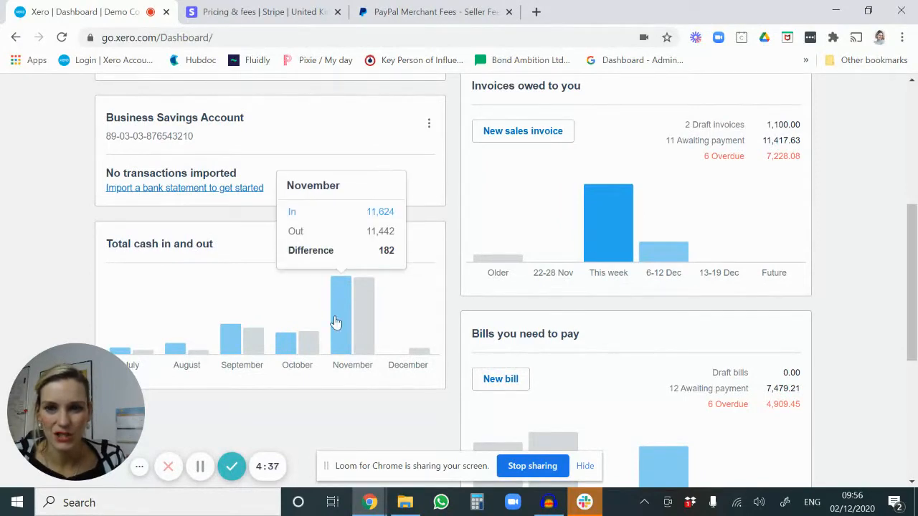
left_click_drag(916, 279, 916, 170)
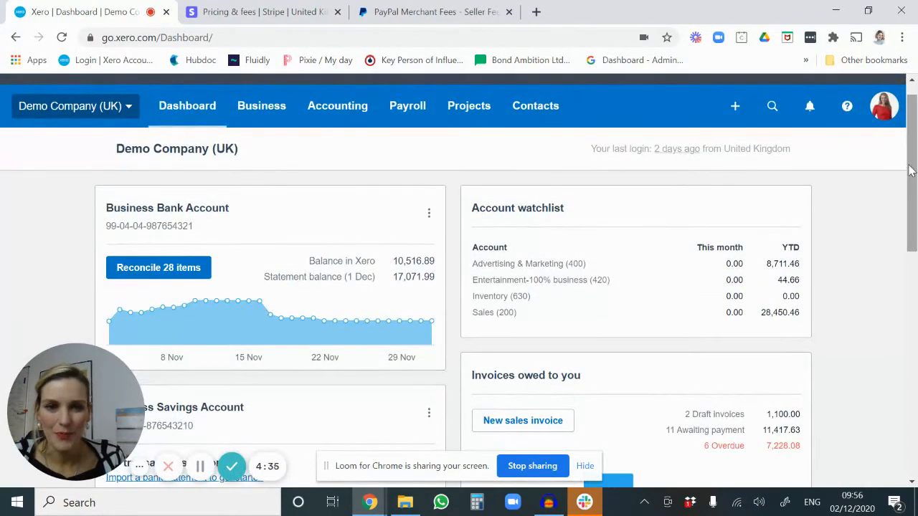
left_click(733, 119)
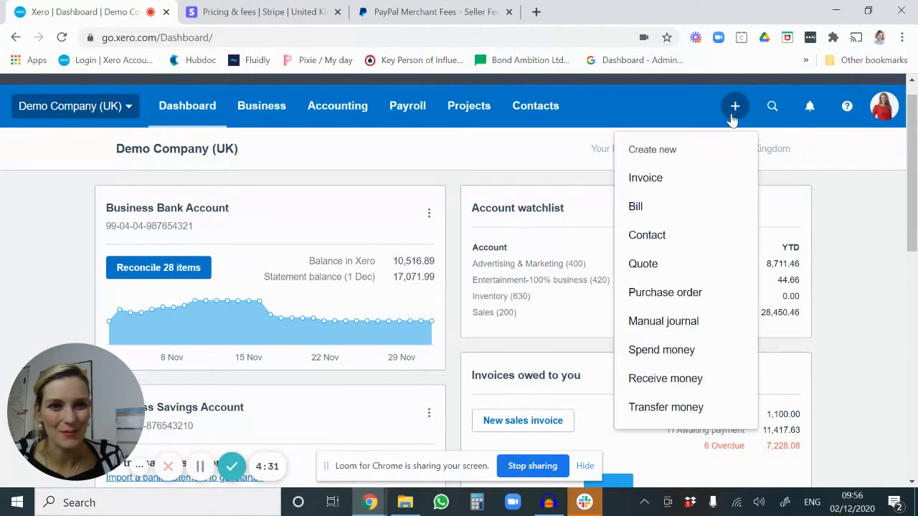
left_click(670, 185)
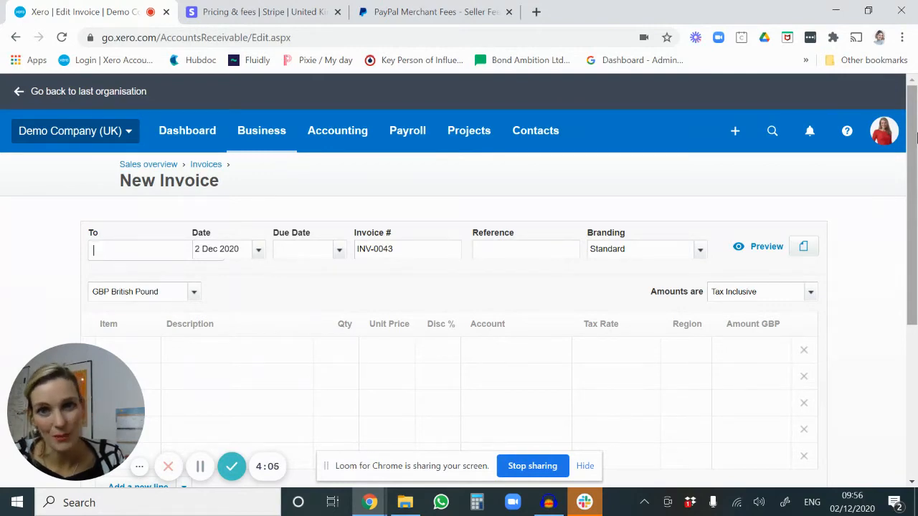
Address the new invoice to the existing contact by looking up the contact's first name
left_click_drag(916, 136, 916, 154)
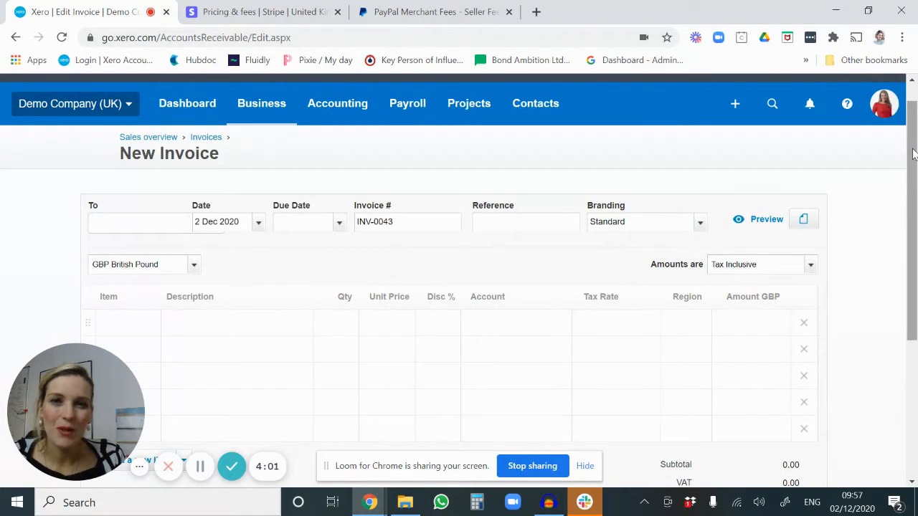
left_click_drag(913, 153, 916, 176)
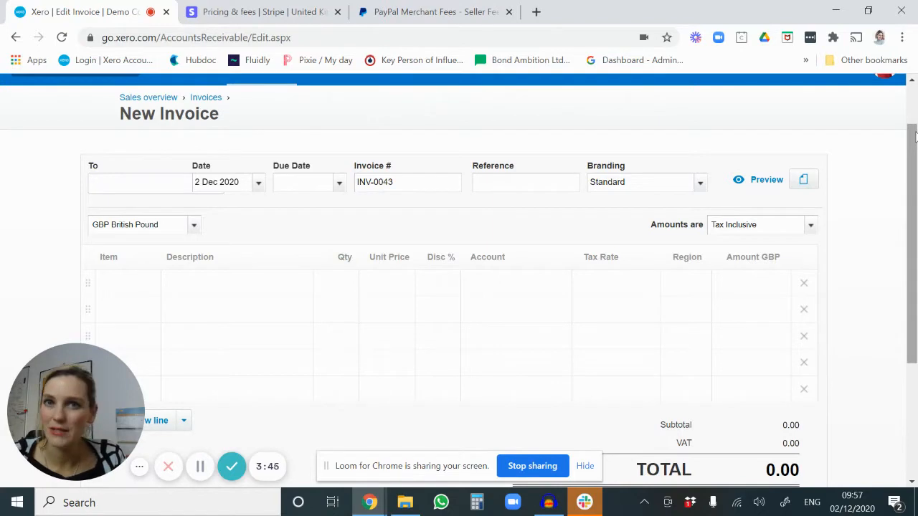
left_click_drag(914, 136, 914, 142)
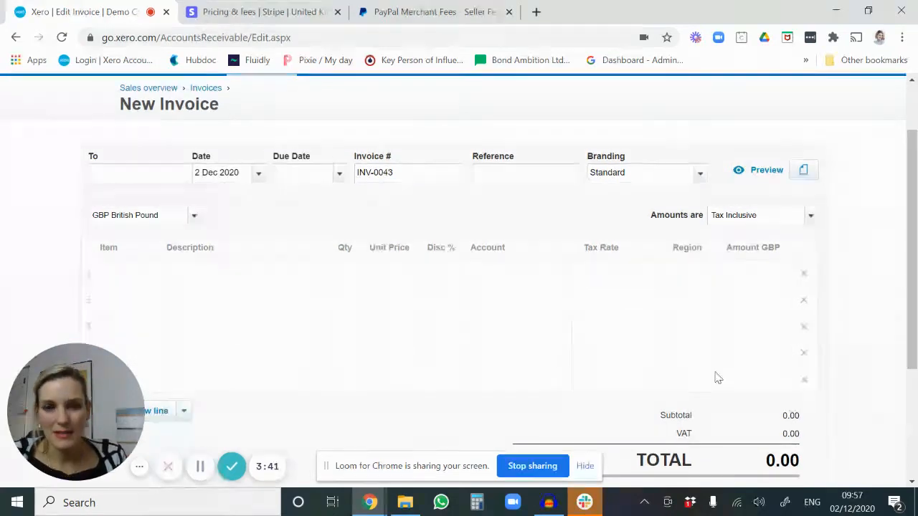
left_click_drag(916, 173, 887, 196)
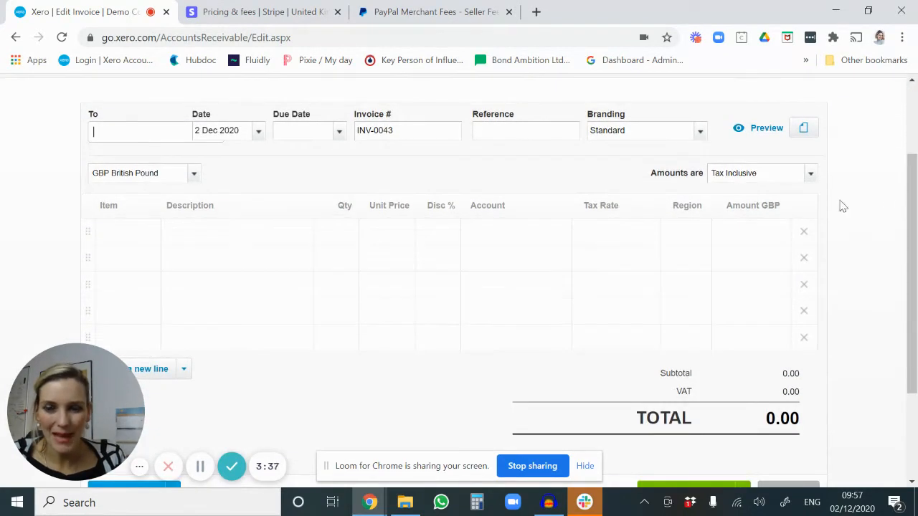
left_click(125, 136)
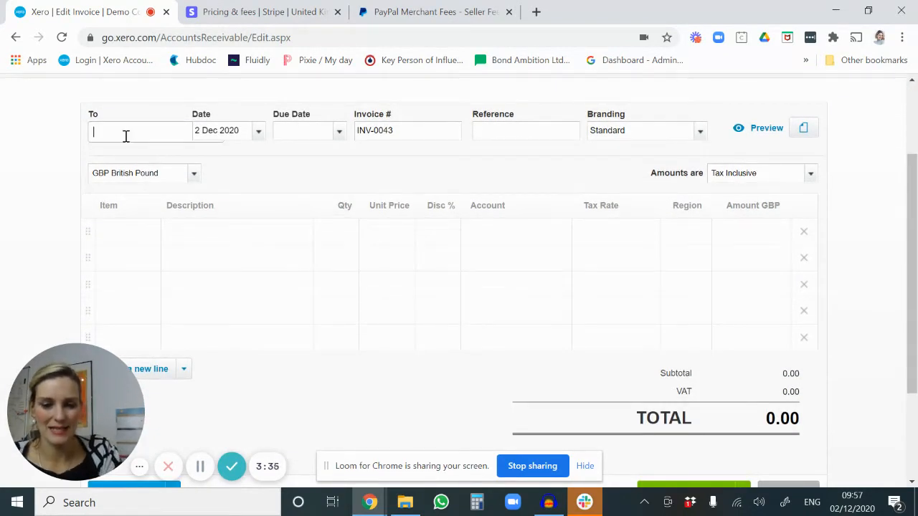
type("Alex")
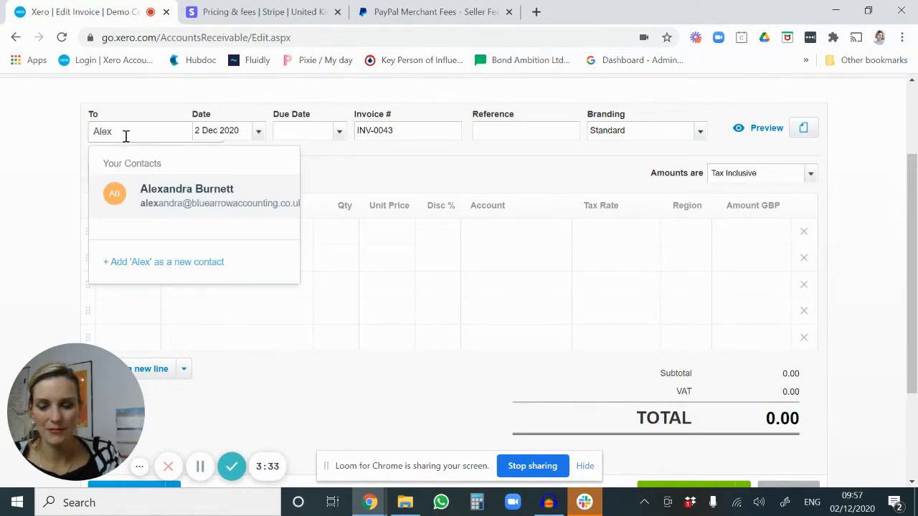
left_click(186, 205)
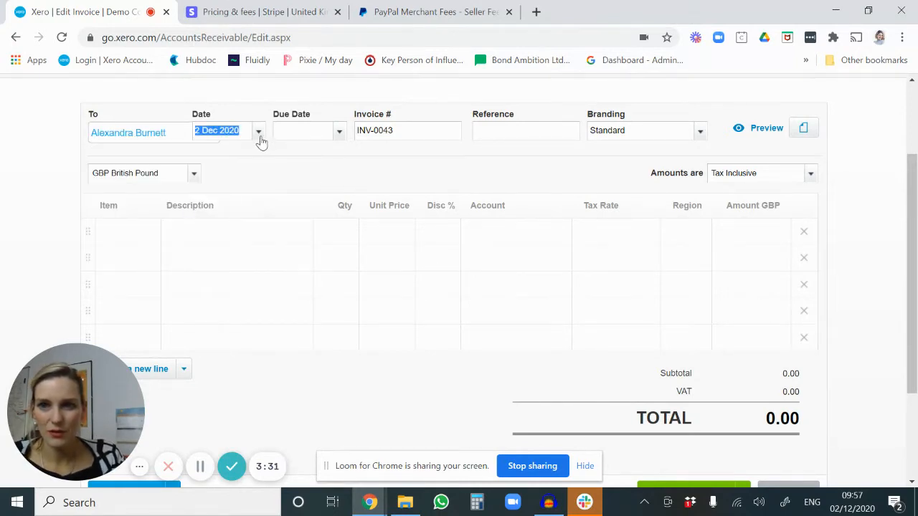
Set the invoice's due date to 16 Dec 2020
left_click(290, 138)
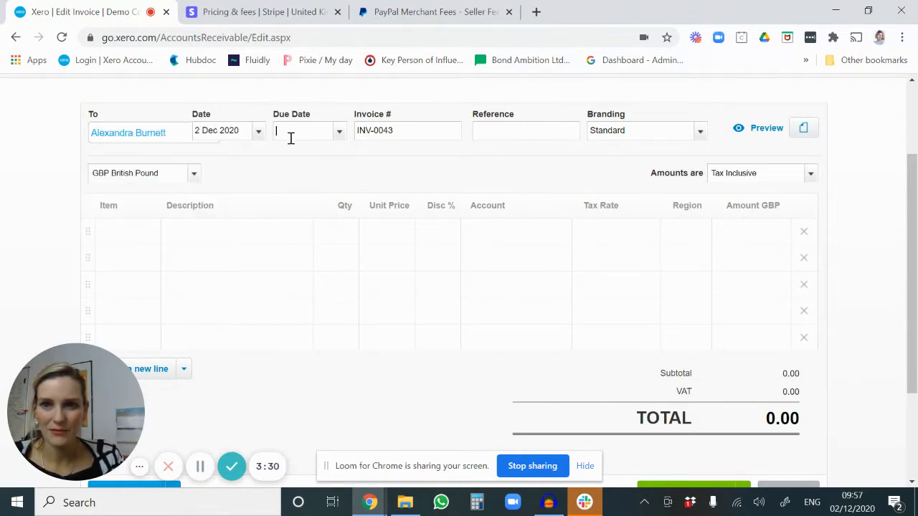
left_click(339, 136)
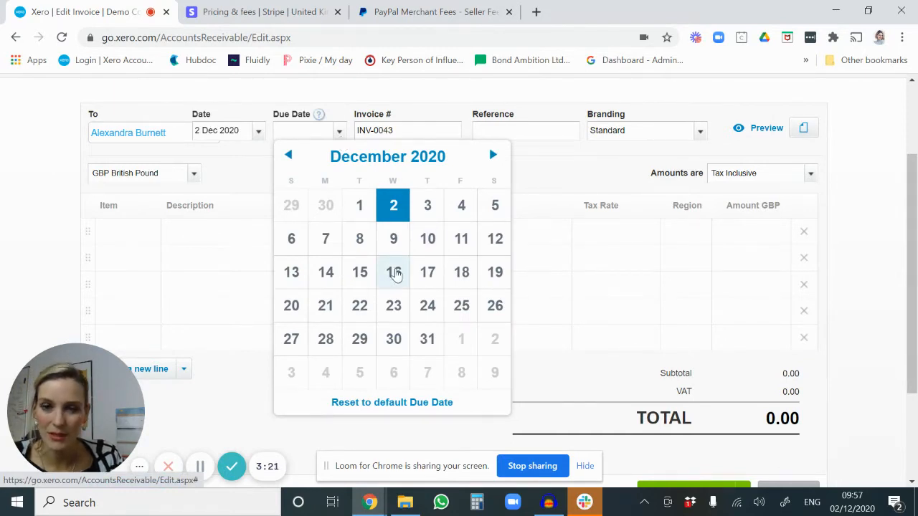
left_click(393, 273)
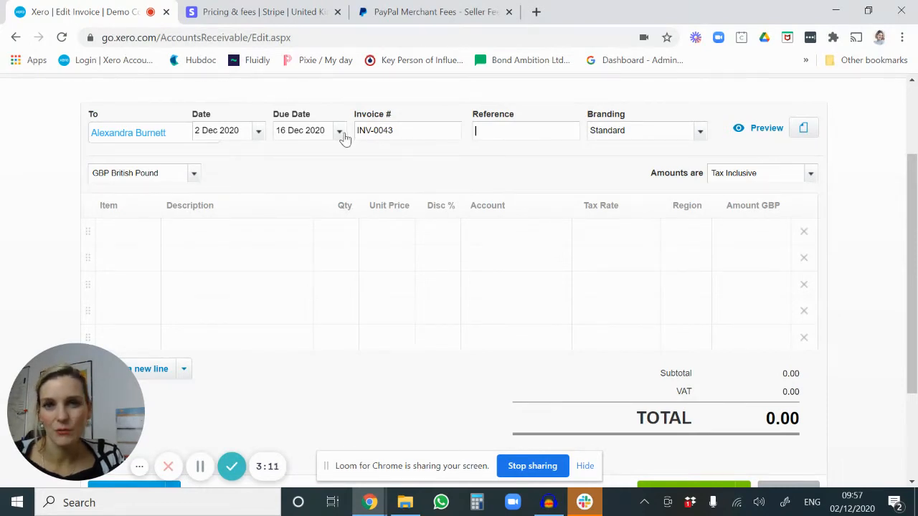
left_click(701, 134)
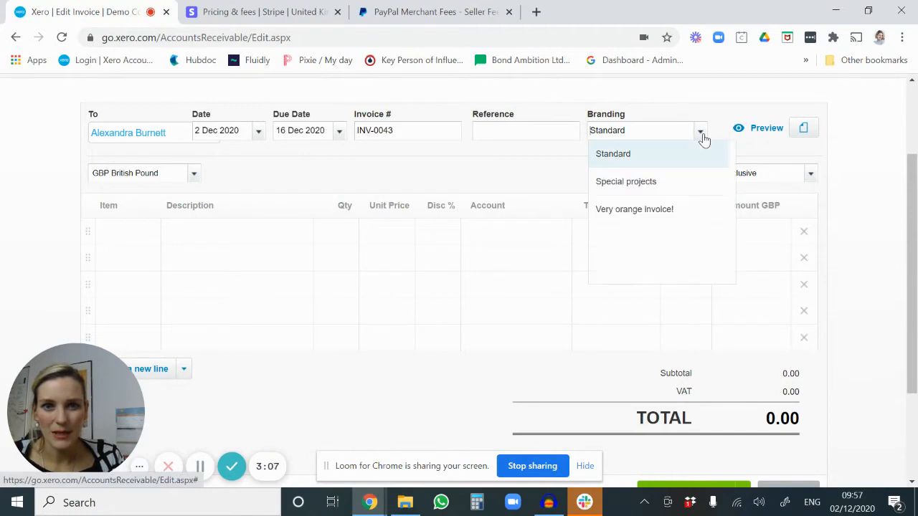
left_click(504, 167)
left_click(511, 123)
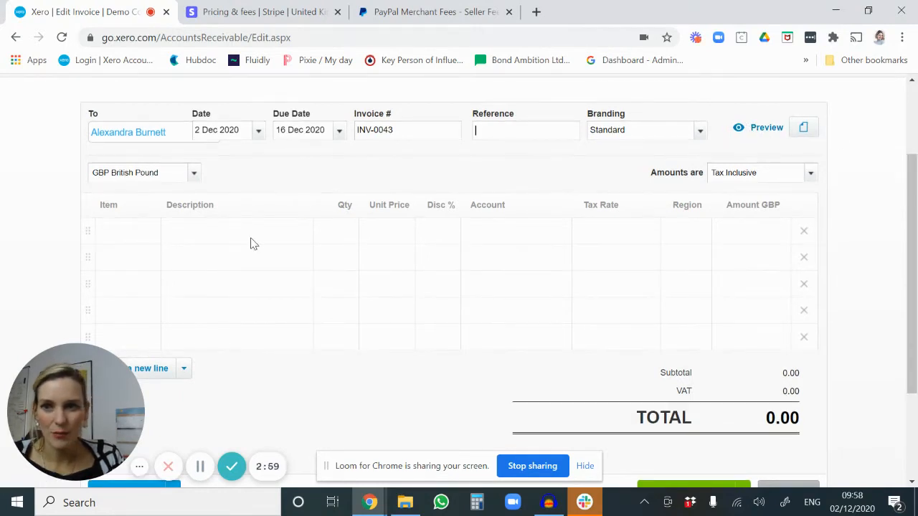
Fill in the first invoice line with description Services, quantity 1 and unit price 500
left_click(183, 231)
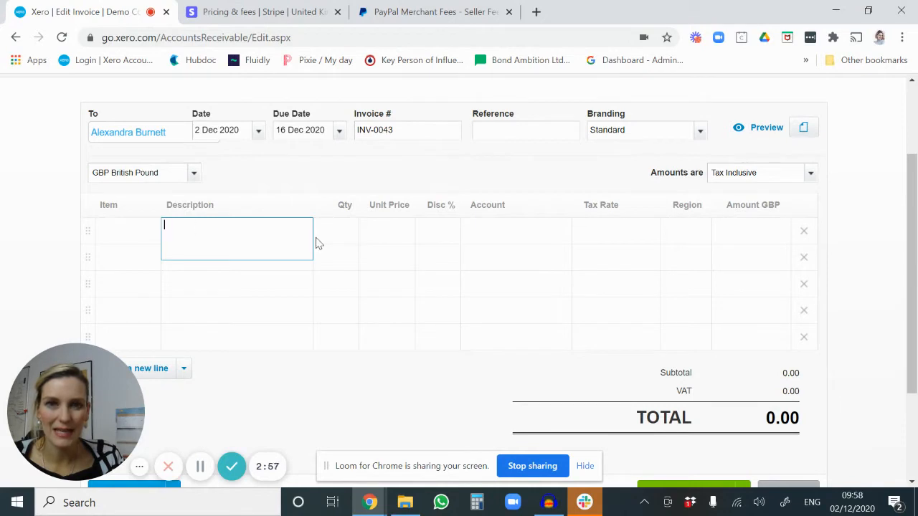
left_click_drag(914, 242, 914, 267)
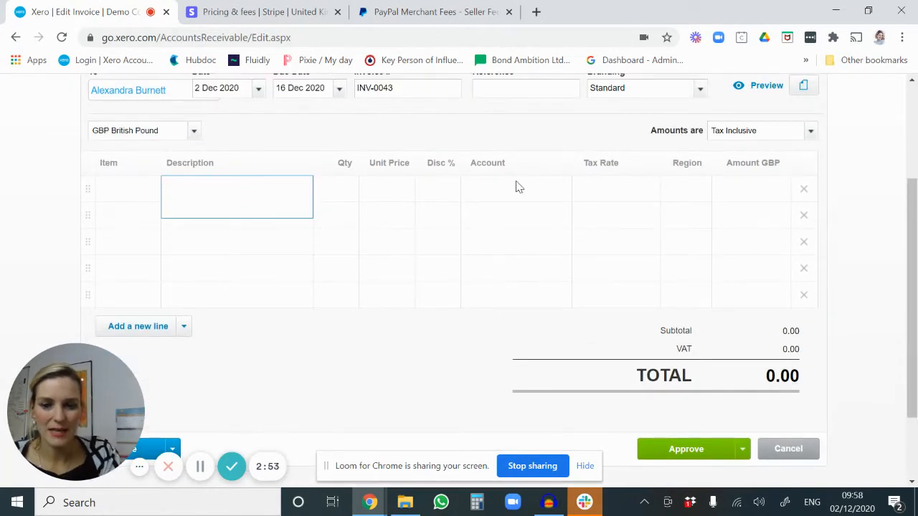
type("ices")
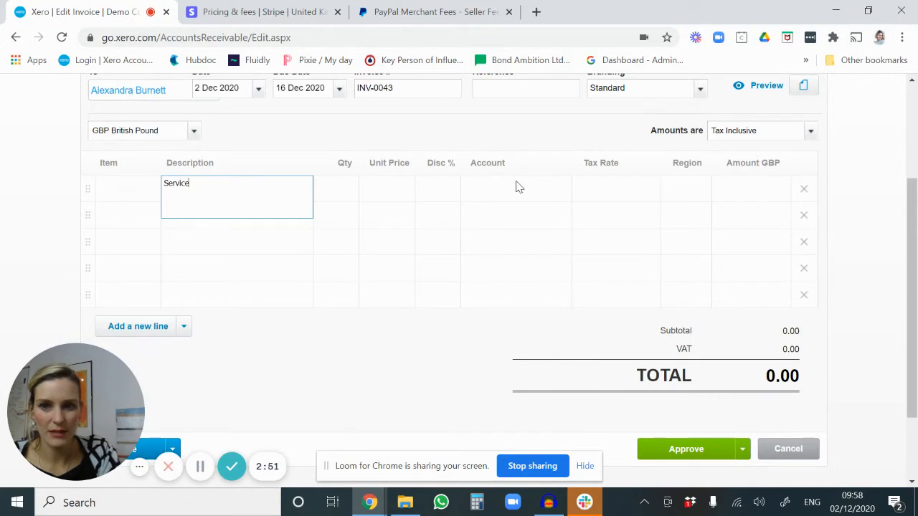
key("Tab")
type("1")
key("Tab")
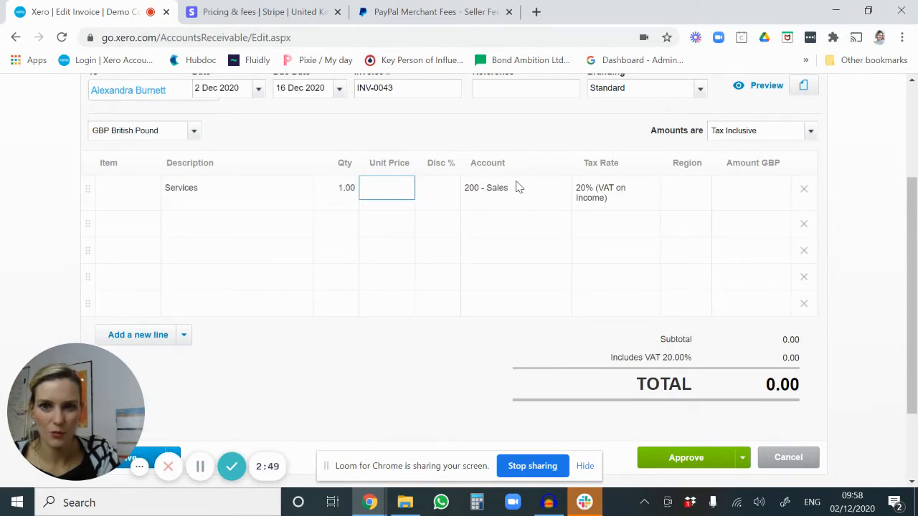
type("500")
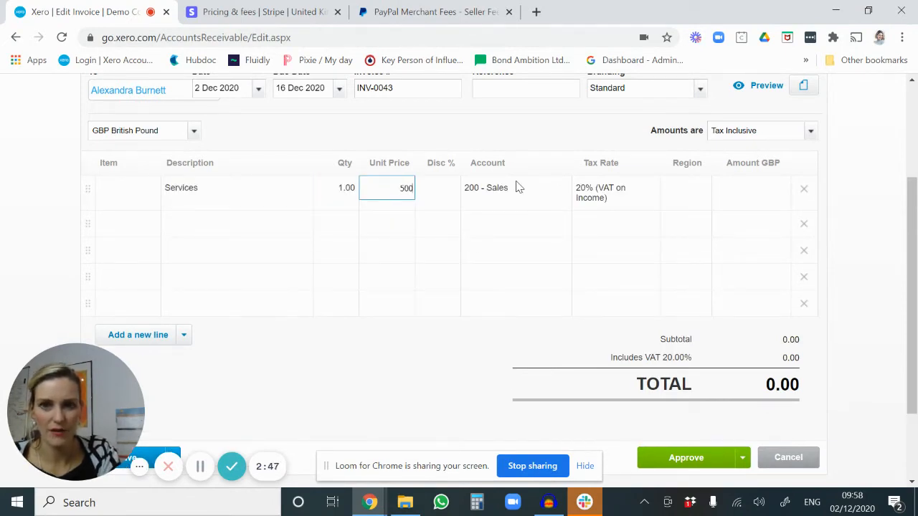
key("Tab")
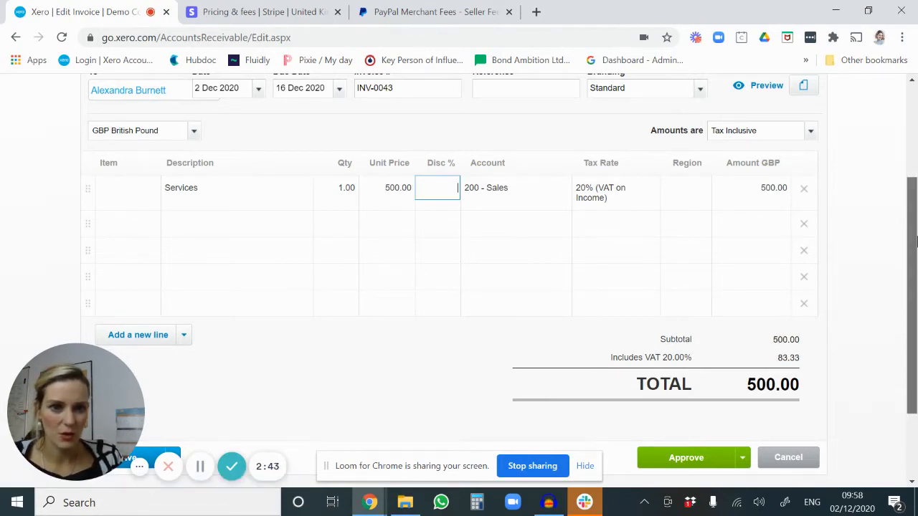
Set the invoice amounts to Tax Exclusive and approve the invoice
scroll(789, 272, "down", 1)
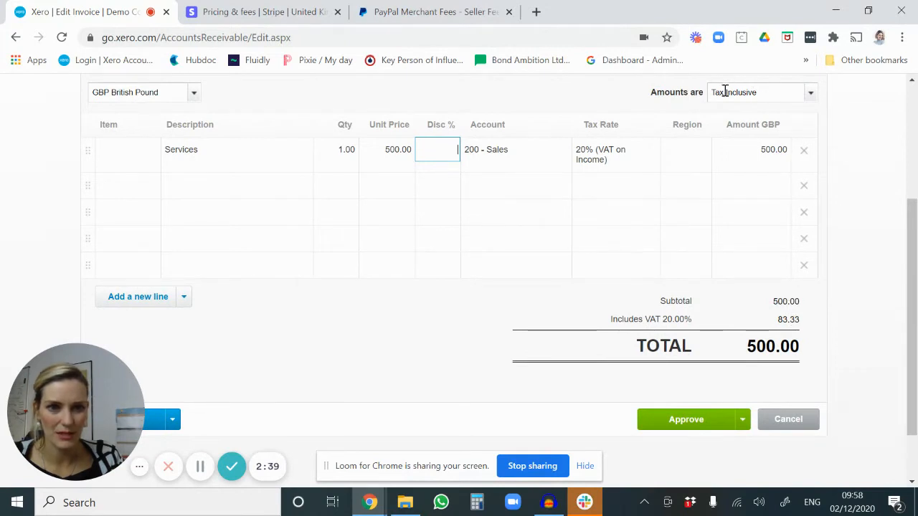
left_click(693, 429)
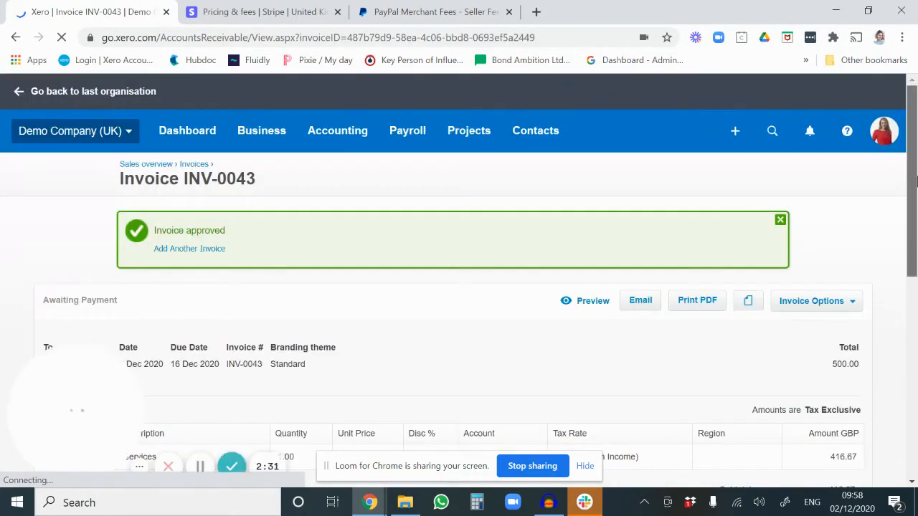
Preview the approved invoice and examine its payment advice, including the bank transfer and PayPal 'Pay online now' wording
left_click_drag(916, 188, 915, 290)
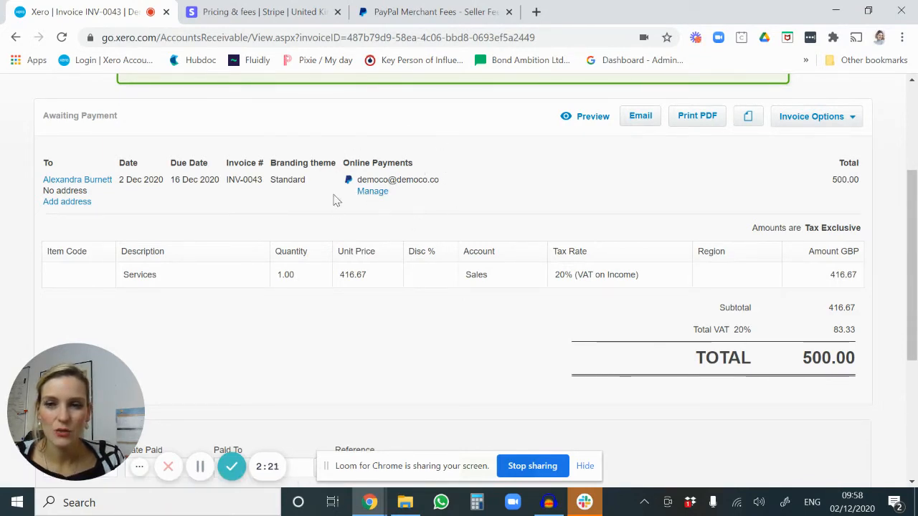
left_click(582, 118)
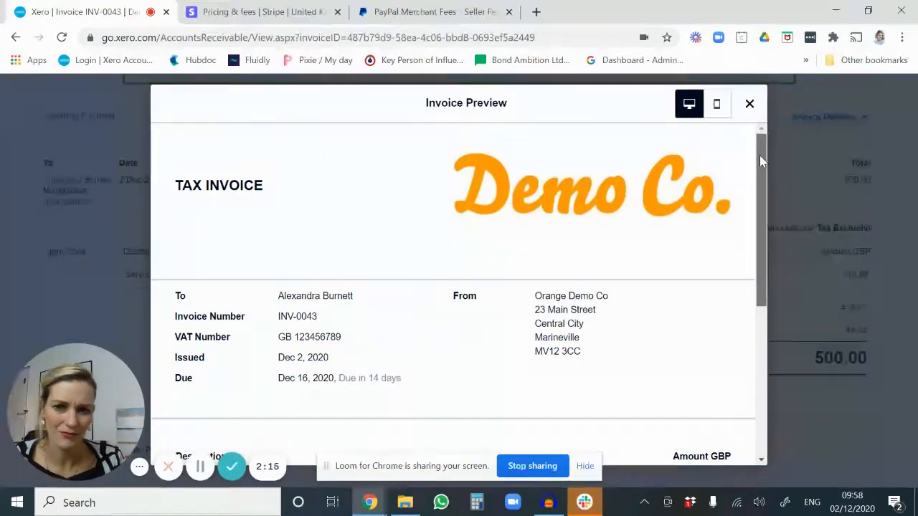
left_click_drag(760, 155, 776, 318)
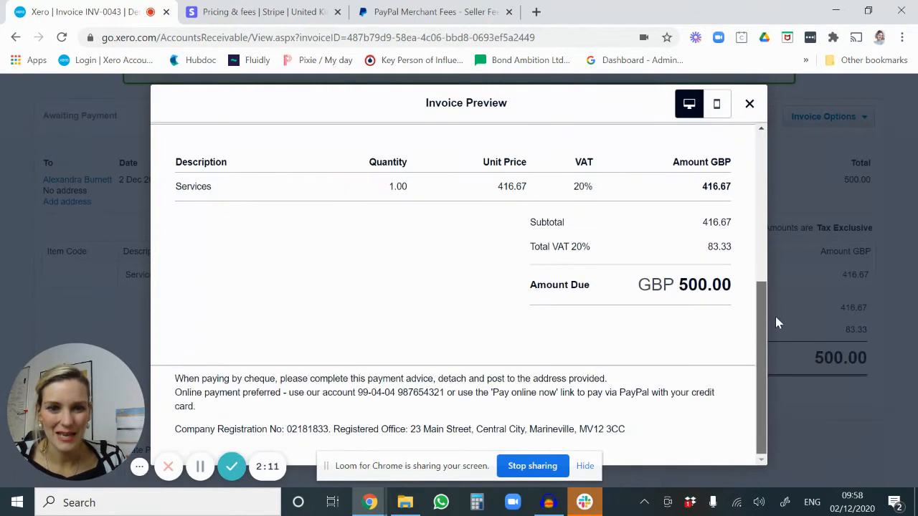
left_click_drag(774, 361, 774, 361)
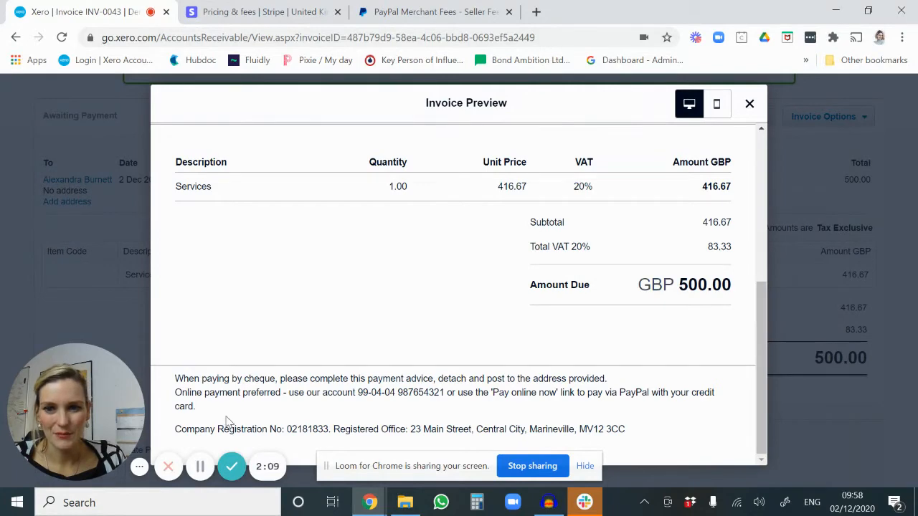
left_click_drag(224, 392, 420, 407)
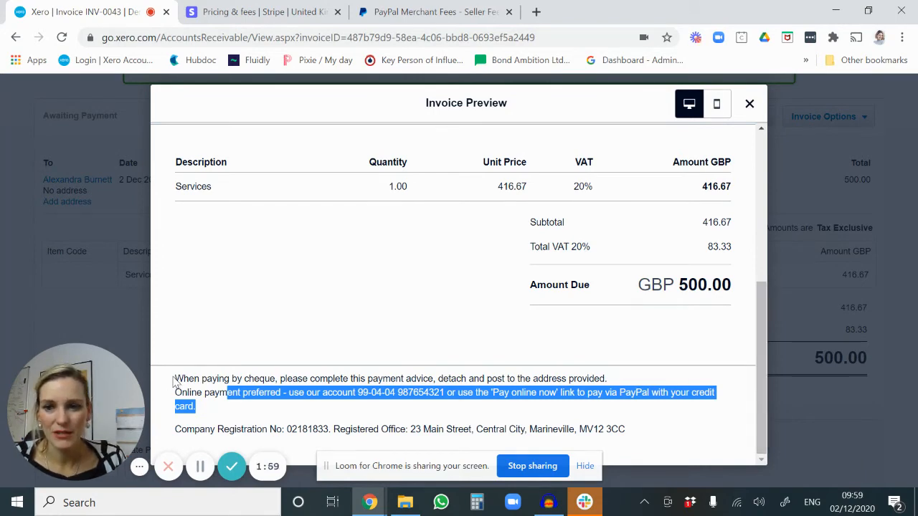
left_click_drag(175, 378, 265, 415)
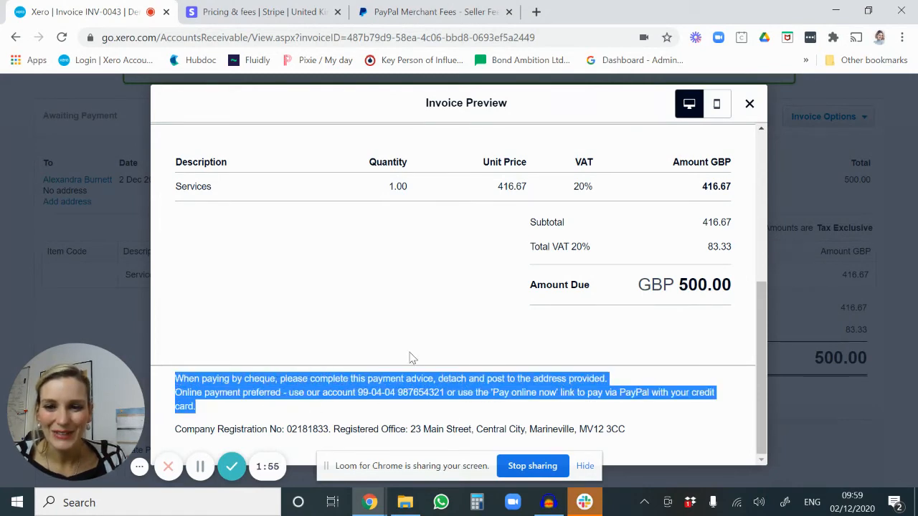
left_click(479, 392)
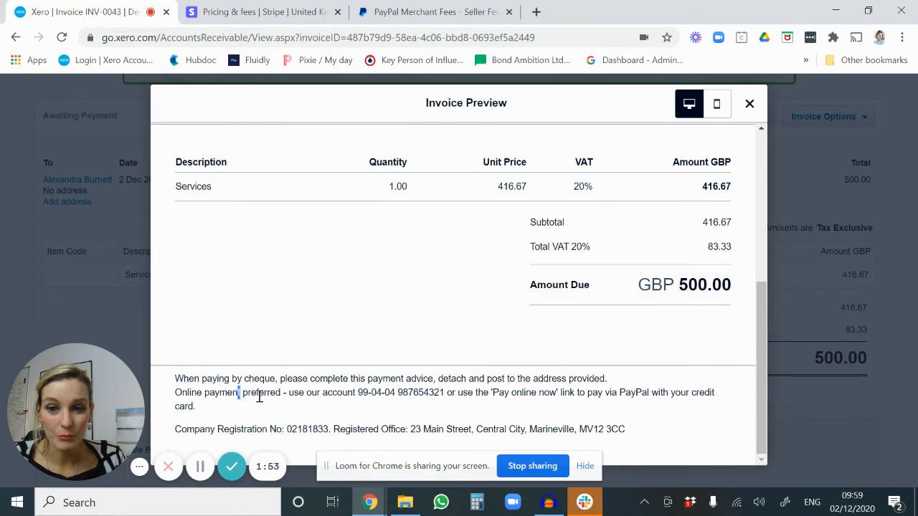
left_click_drag(238, 393, 281, 399)
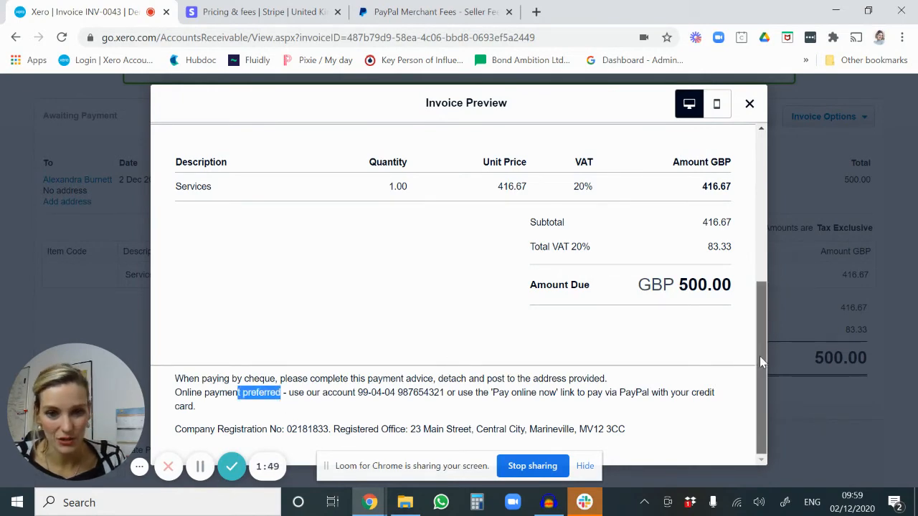
left_click_drag(491, 393, 667, 395)
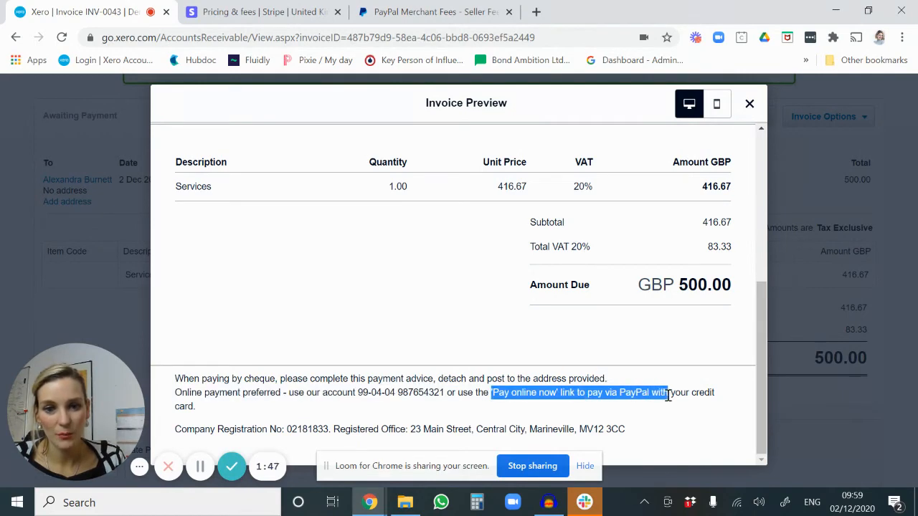
left_click_drag(756, 414, 762, 242)
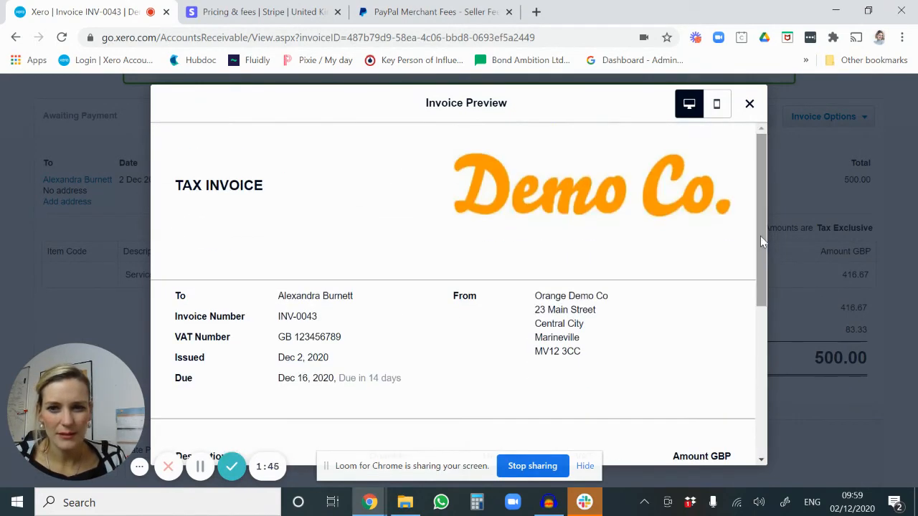
Examine the invoice preview in the mobile layout and in the desktop layout, and close the preview
left_click(716, 103)
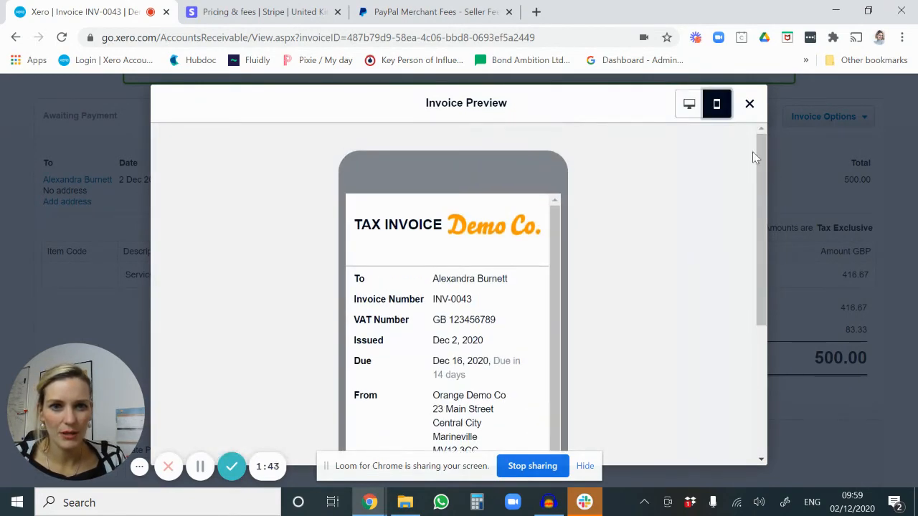
left_click_drag(761, 159, 750, 337)
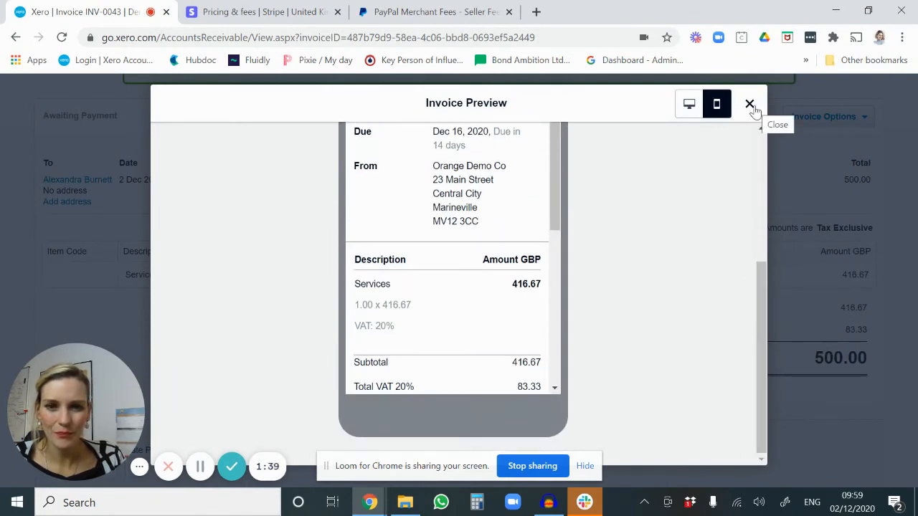
mouse_move(762, 313)
left_mouse_down()
mouse_move(748, 246)
mouse_move(760, 326)
left_mouse_up()
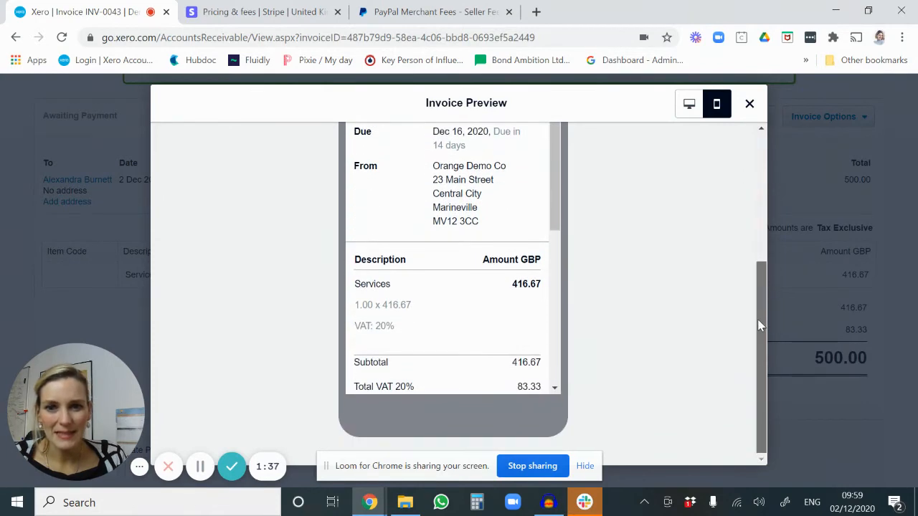
left_click(687, 105)
left_click_drag(758, 189, 753, 276)
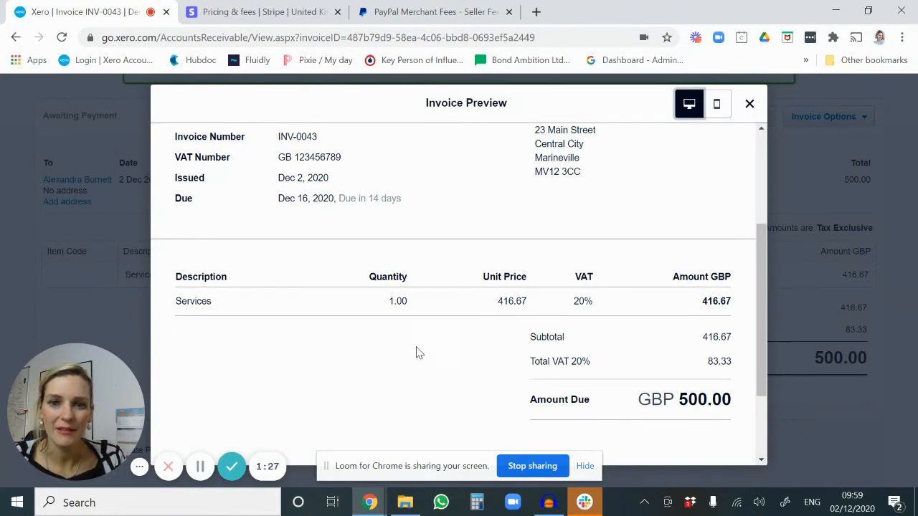
left_click(749, 103)
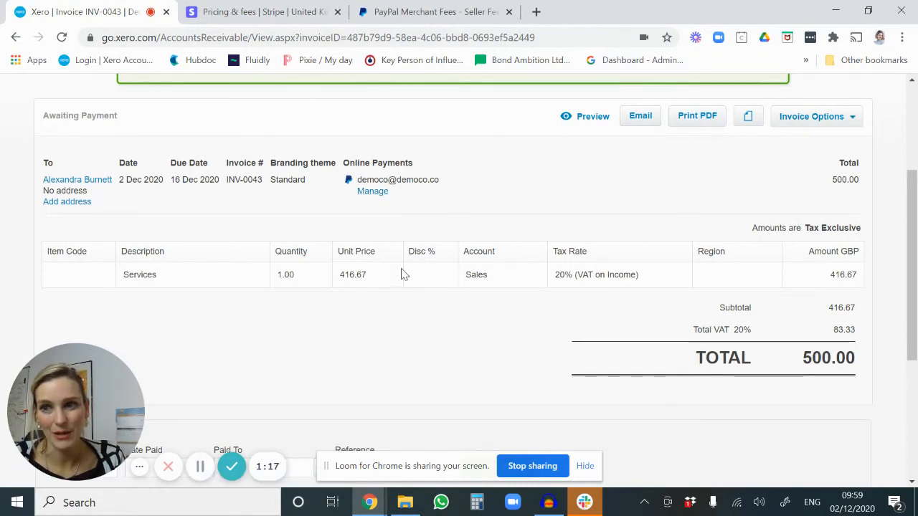
View the approved invoice's email form and its Print PDF prompt, closing each without sending the invoice or marking it as sent
left_click(641, 119)
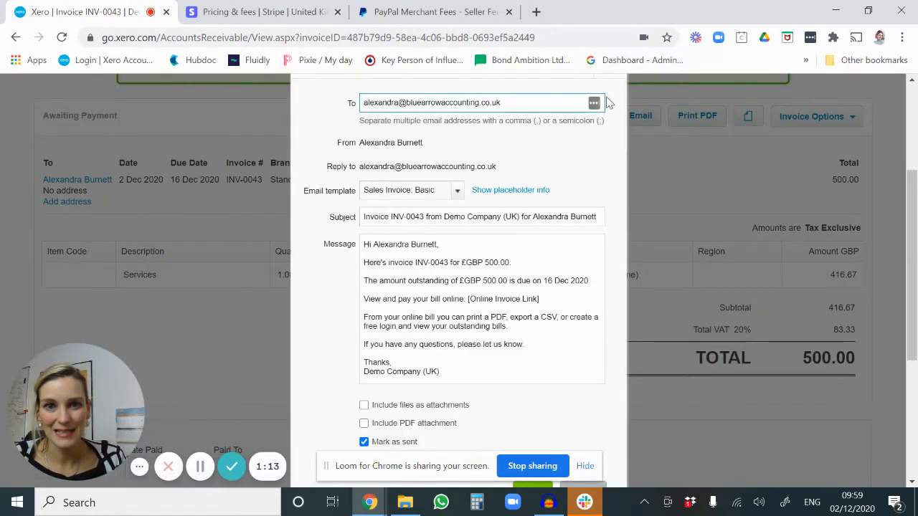
left_click_drag(906, 199, 906, 154)
left_click(609, 161)
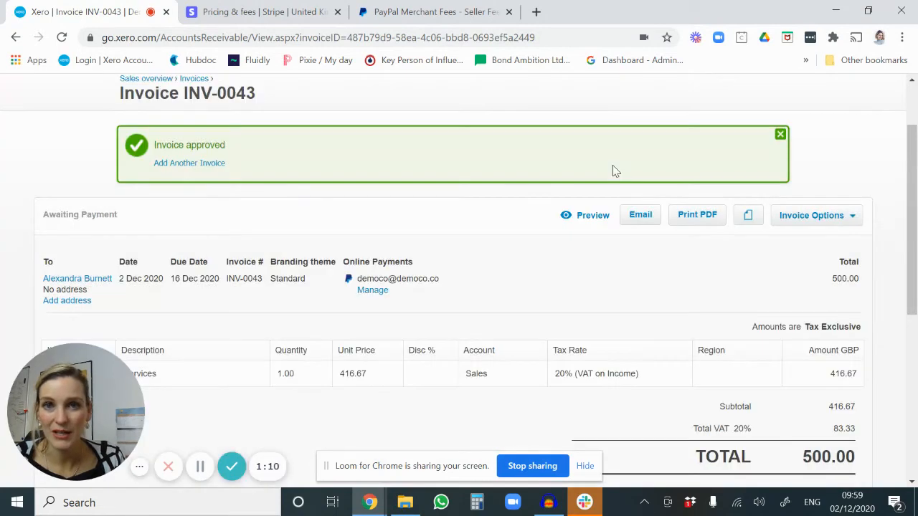
left_click(697, 214)
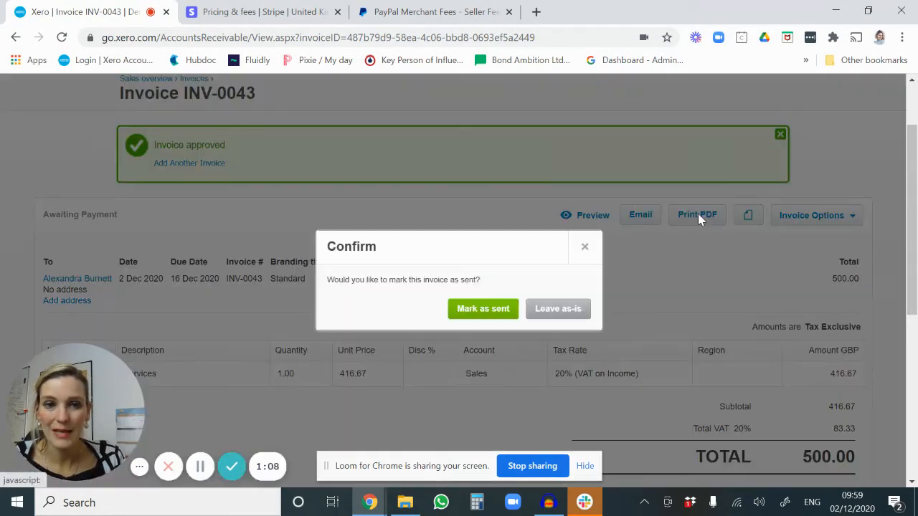
left_click(585, 248)
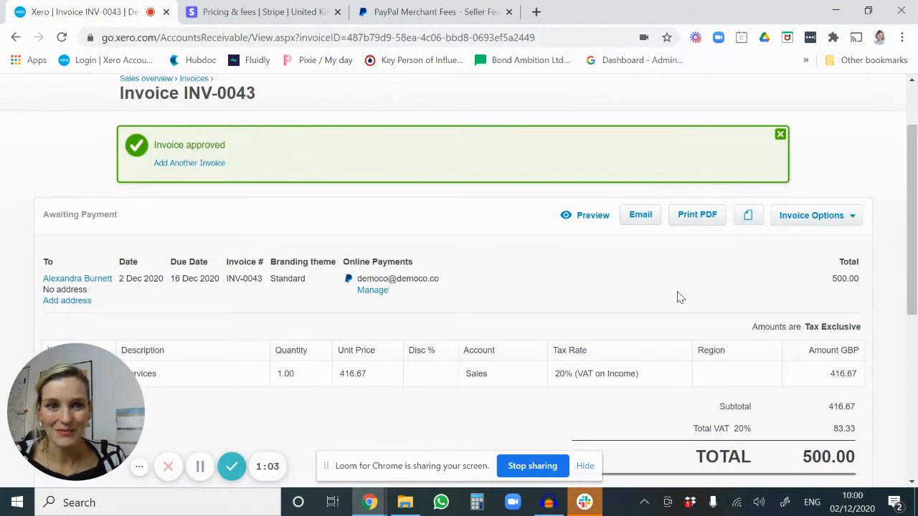
left_click_drag(916, 199, 913, 219)
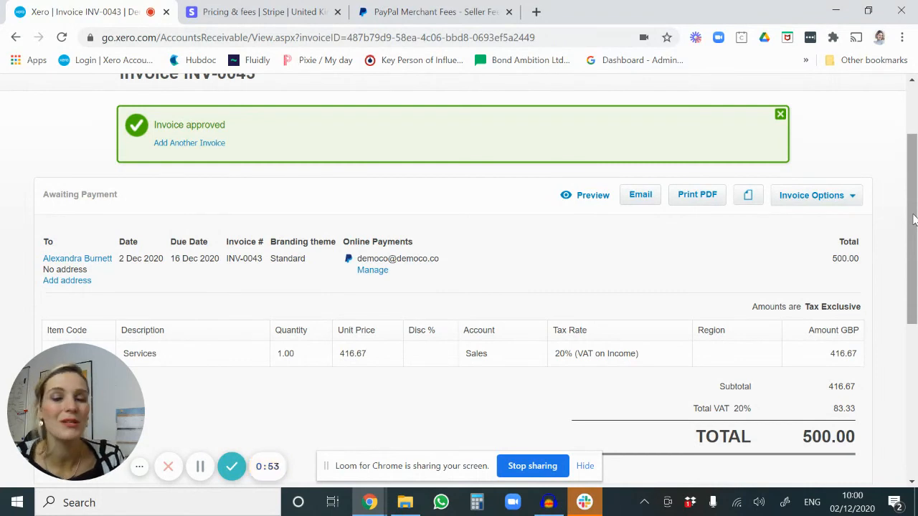
left_click_drag(912, 218, 912, 206)
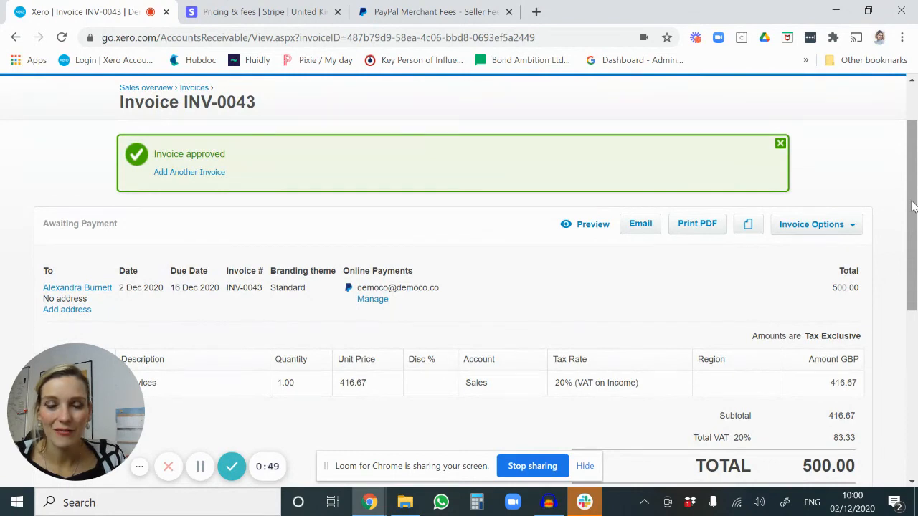